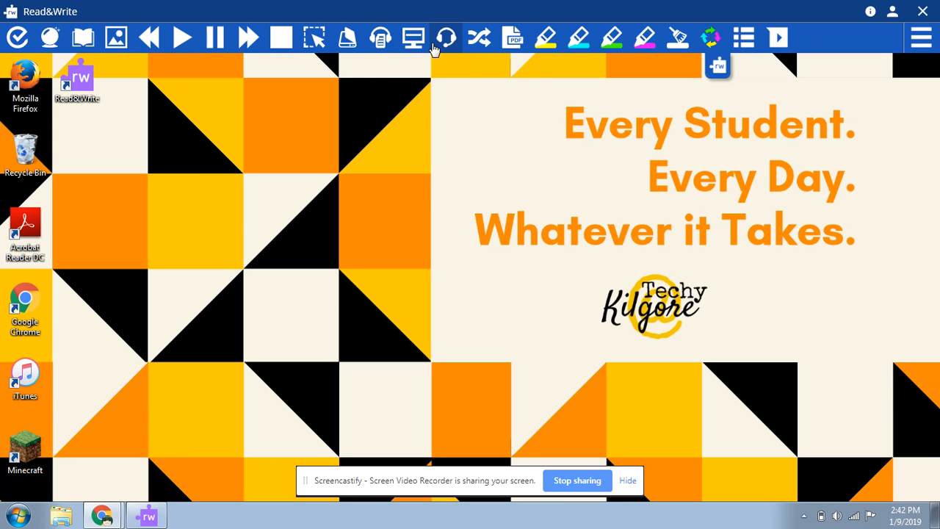
Open the Scannable Document PDF from Downloads in the PDF Reader, try to have it read aloud, and close it.
click(512, 44)
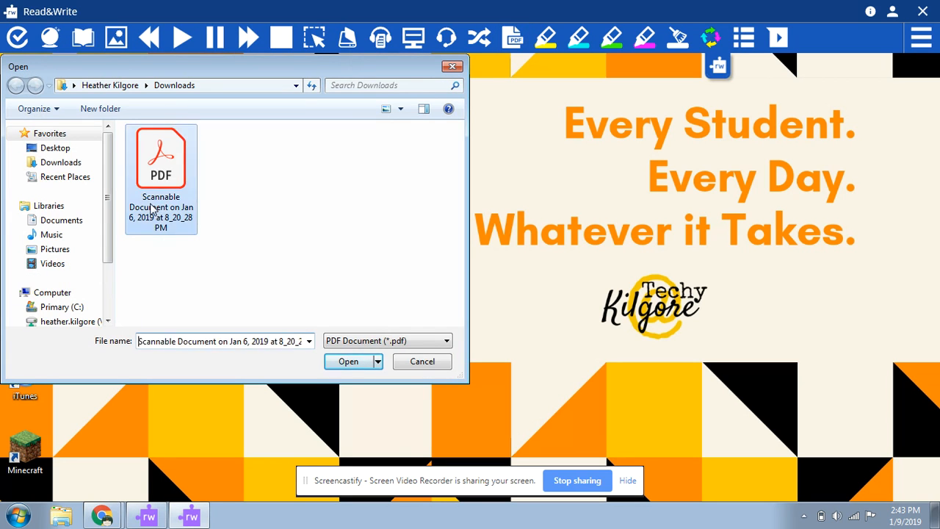
double_click(150, 210)
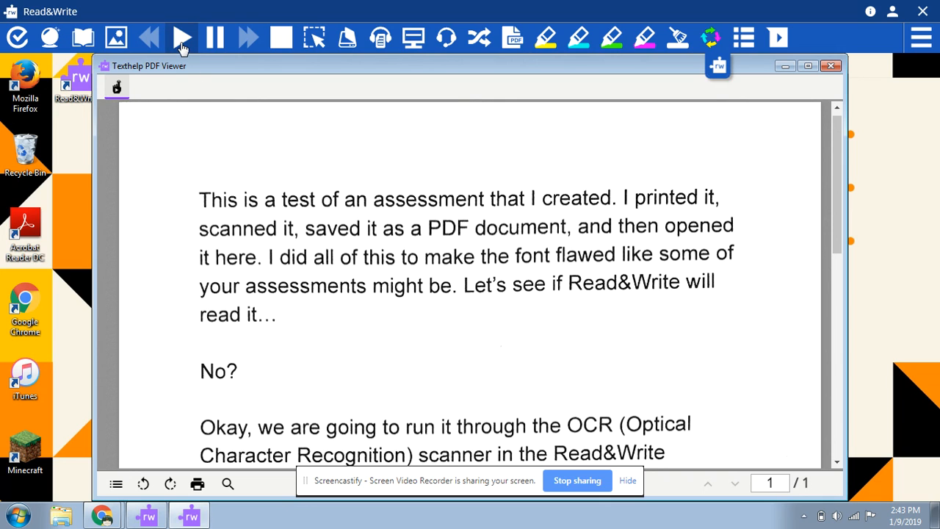
click(183, 48)
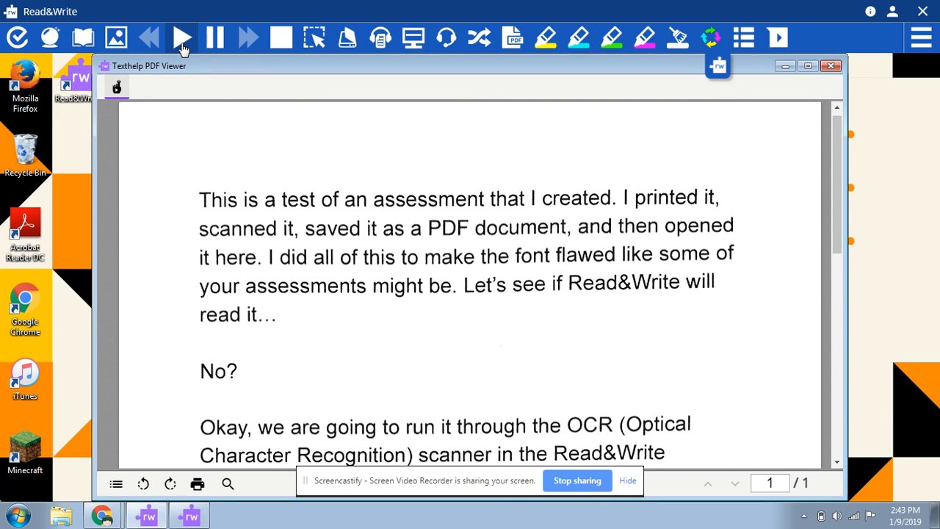
click(183, 49)
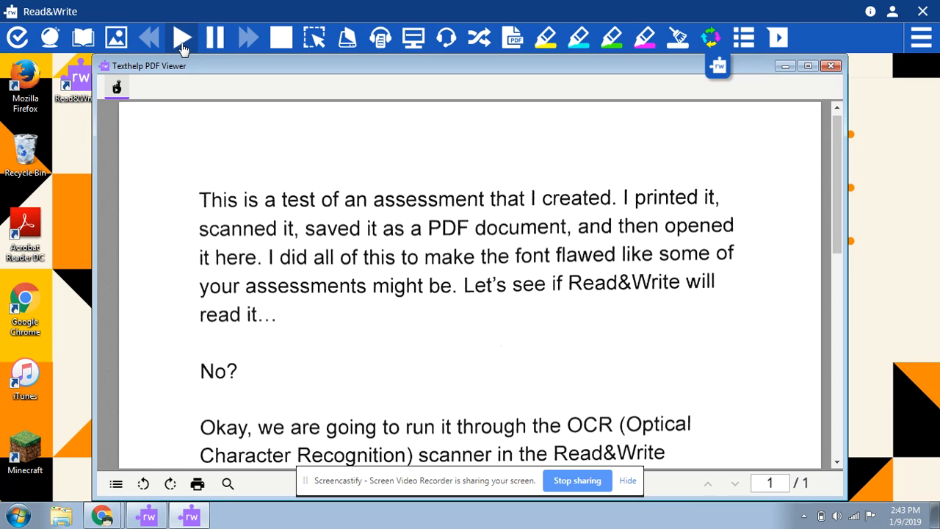
click(832, 67)
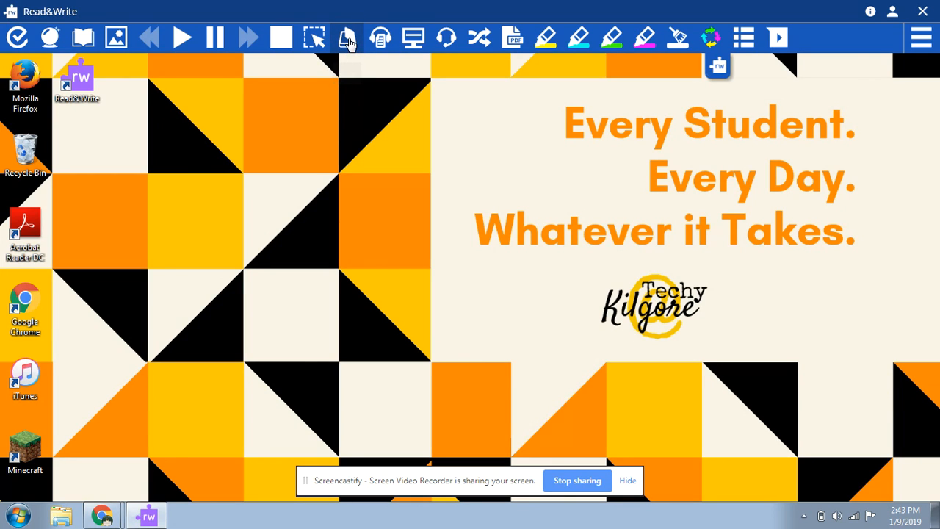
Scan the existing Scannable Document PDF from Downloads with the Scan tool, using PDF as the output format.
click(347, 40)
click(344, 222)
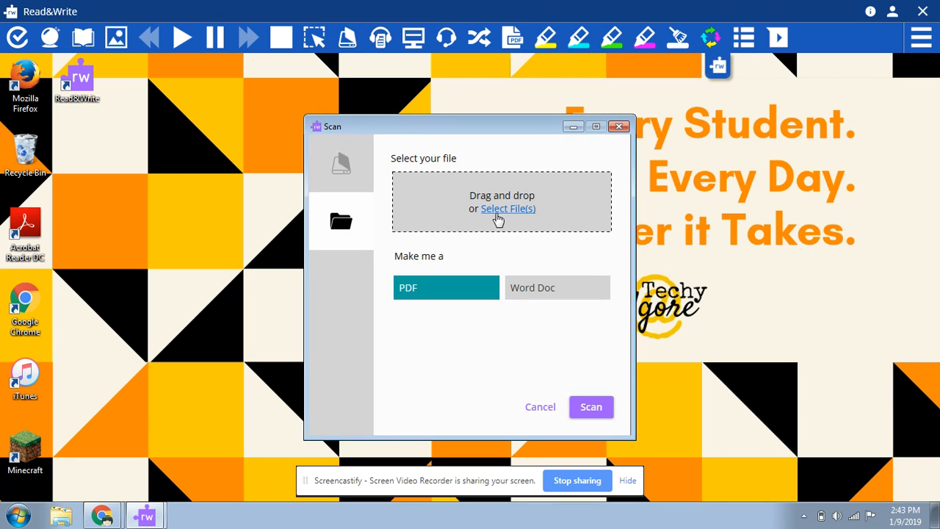
click(504, 213)
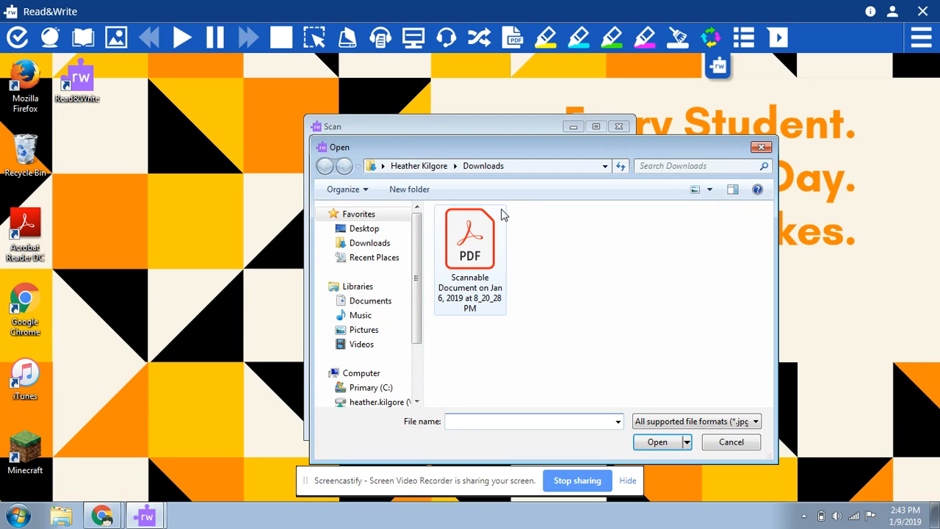
double_click(473, 248)
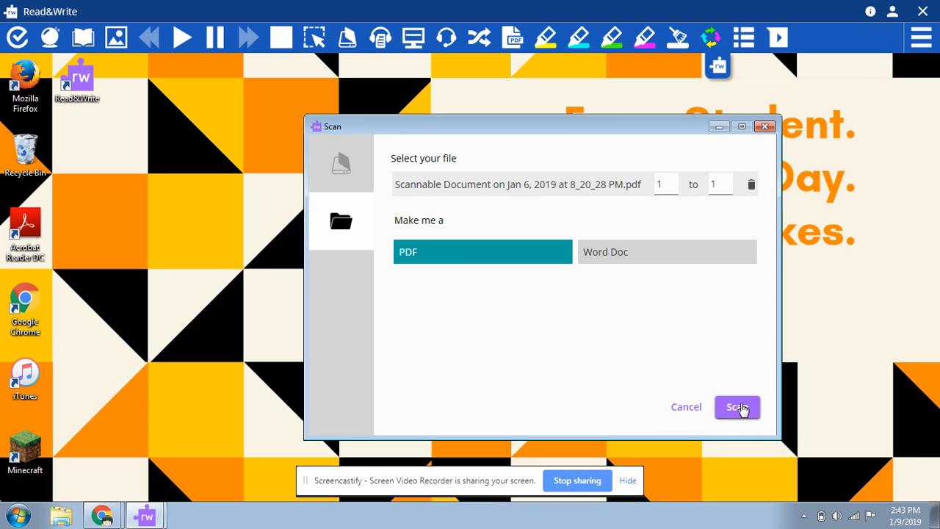
click(741, 408)
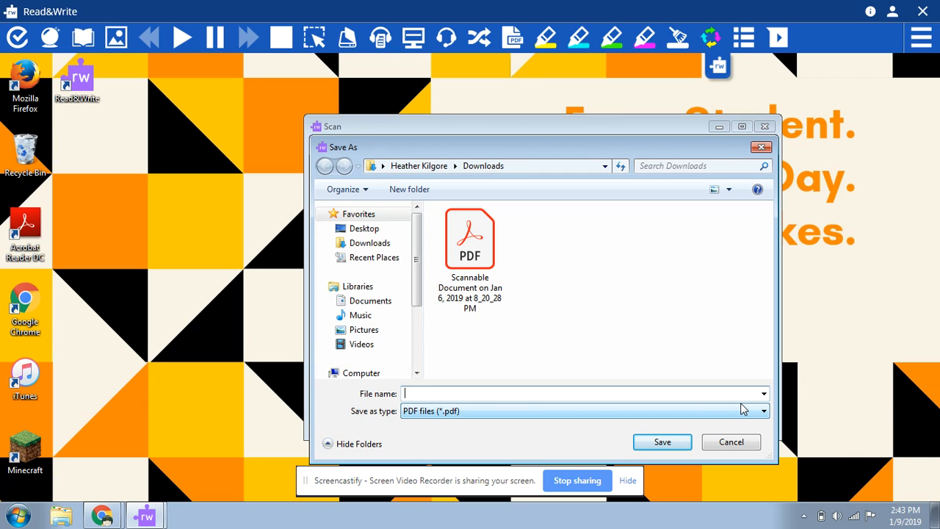
Save the scanned output in Downloads as a PDF named R&W Testing Test.
text(R&W)
text(Testing Test)
click(662, 442)
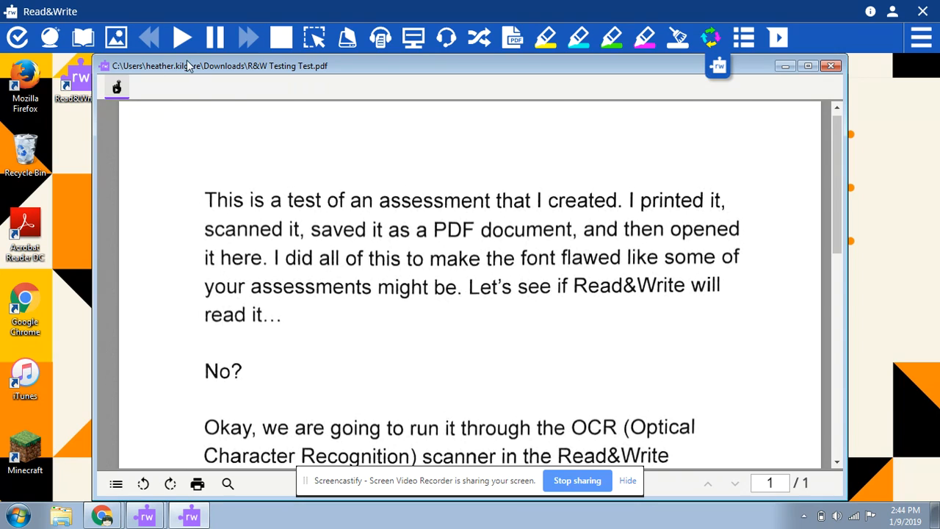
Test the read-aloud function on the first paragraph of the R&W Testing Test PDF.
double_click(221, 193)
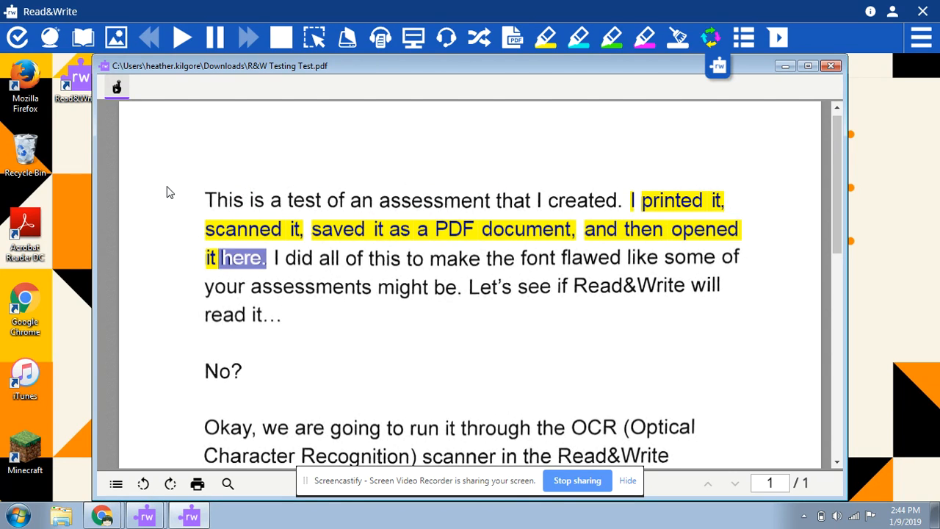
click(212, 39)
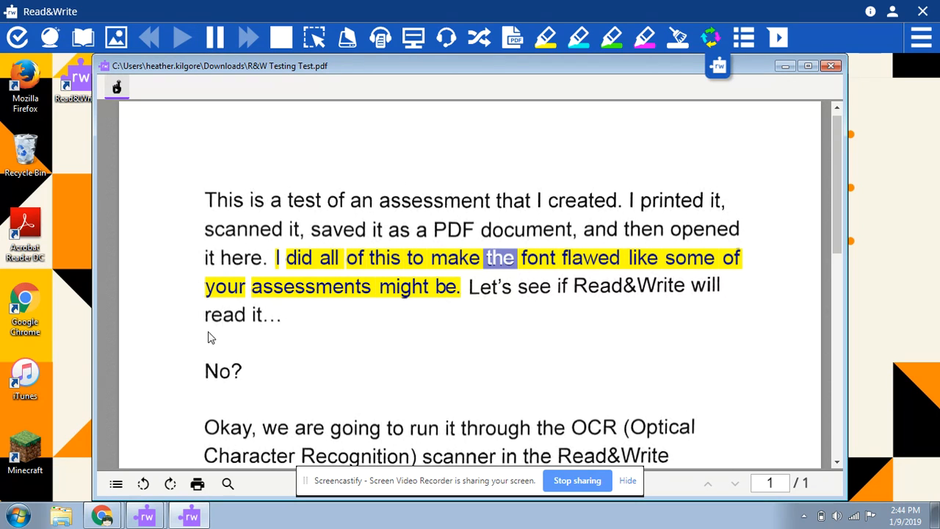
Switch to Google Classroom in Chrome and open the Testing class.
mouse_move(102, 518)
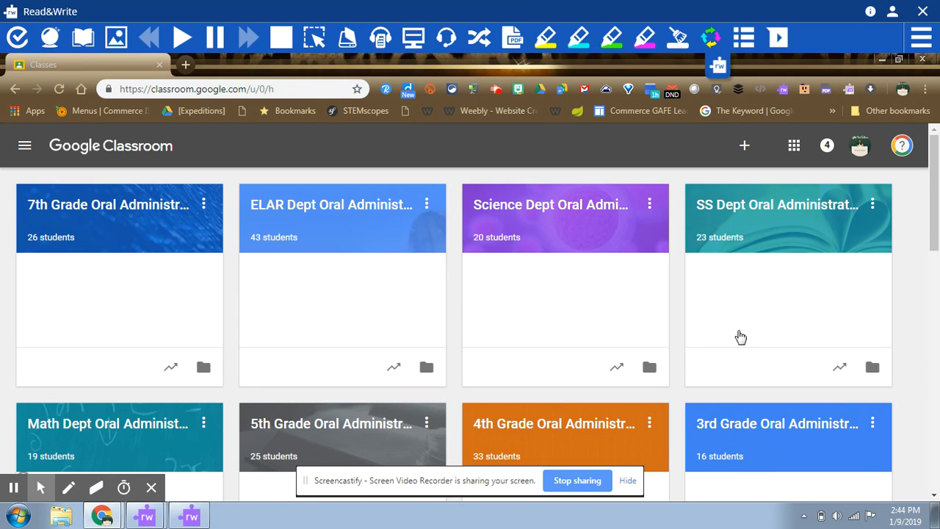
click(936, 192)
drag(936, 193, 936, 455)
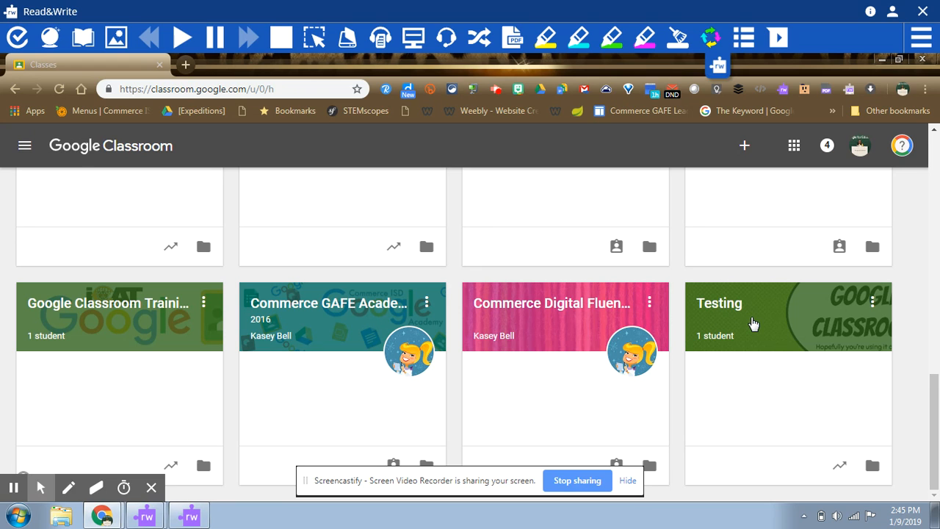
click(716, 303)
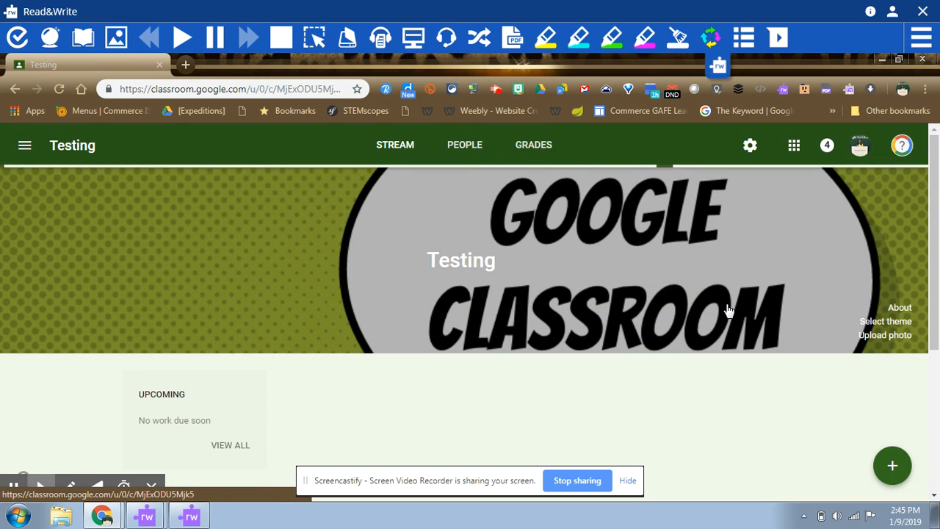
Delete the Test Assessment assignment from the Testing class stream.
drag(935, 205, 935, 236)
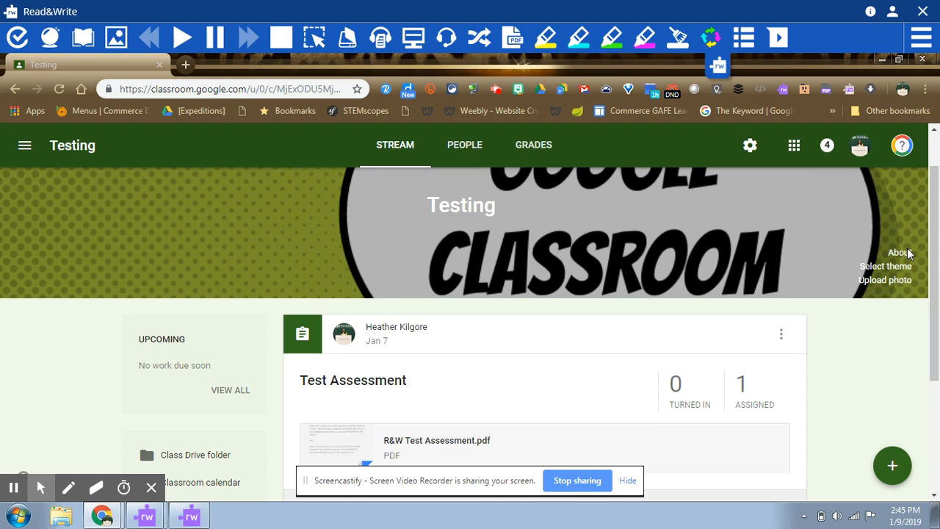
click(782, 340)
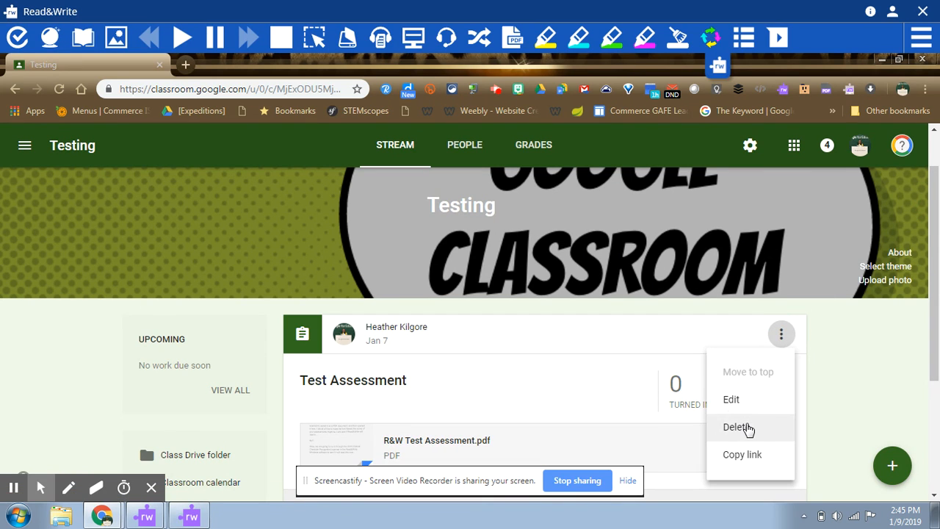
click(737, 427)
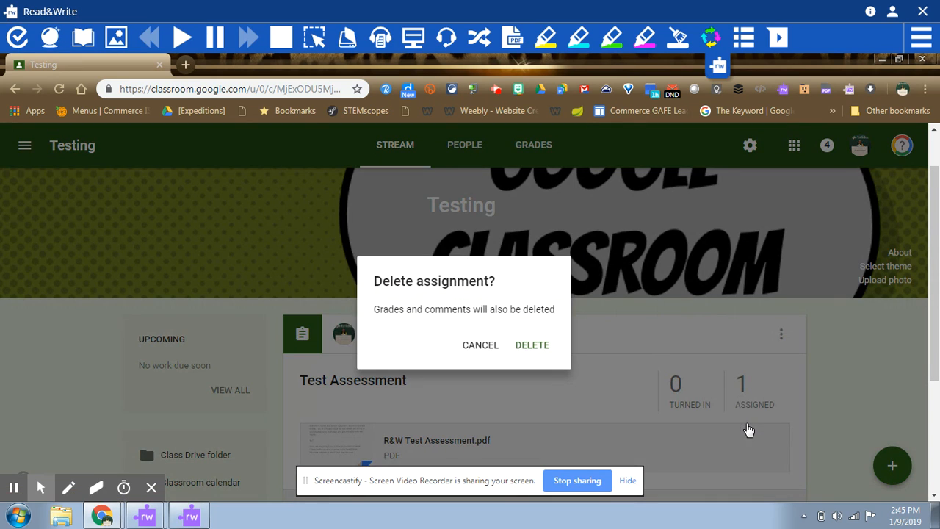
click(532, 343)
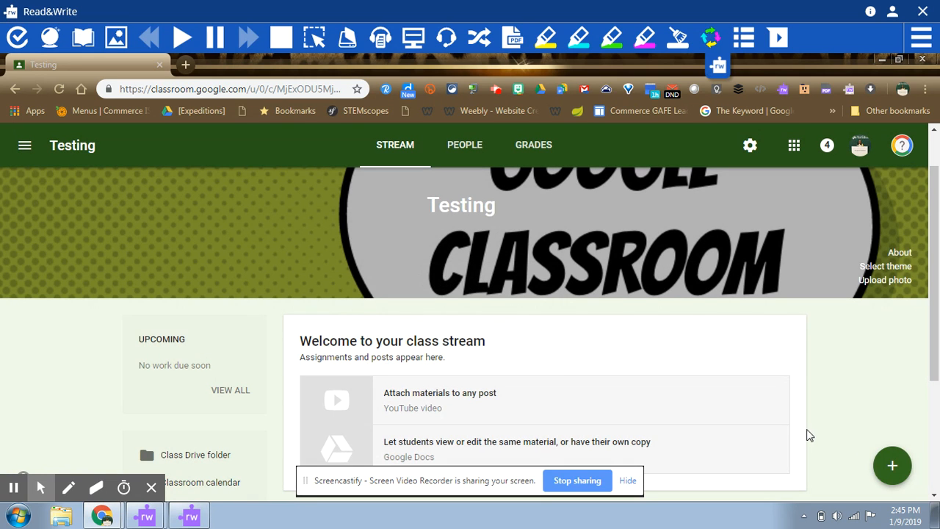
mouse_move(892, 459)
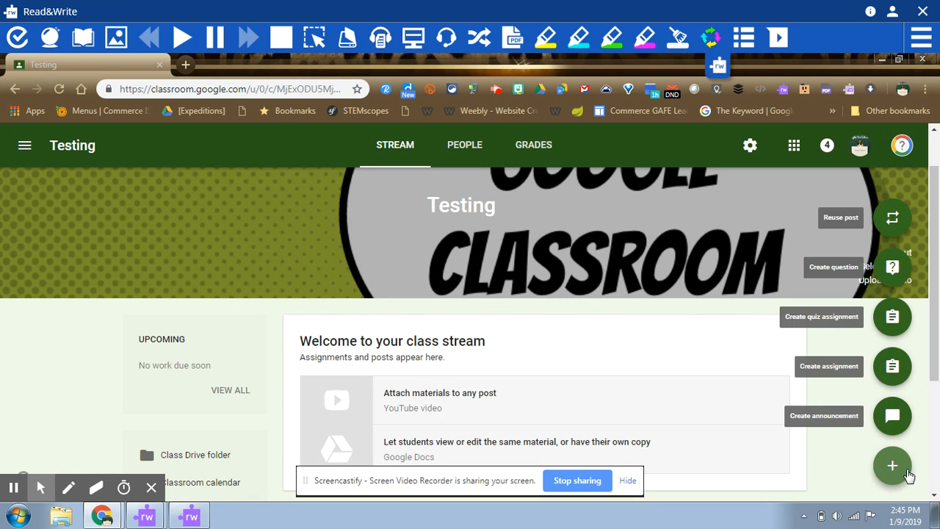
click(892, 416)
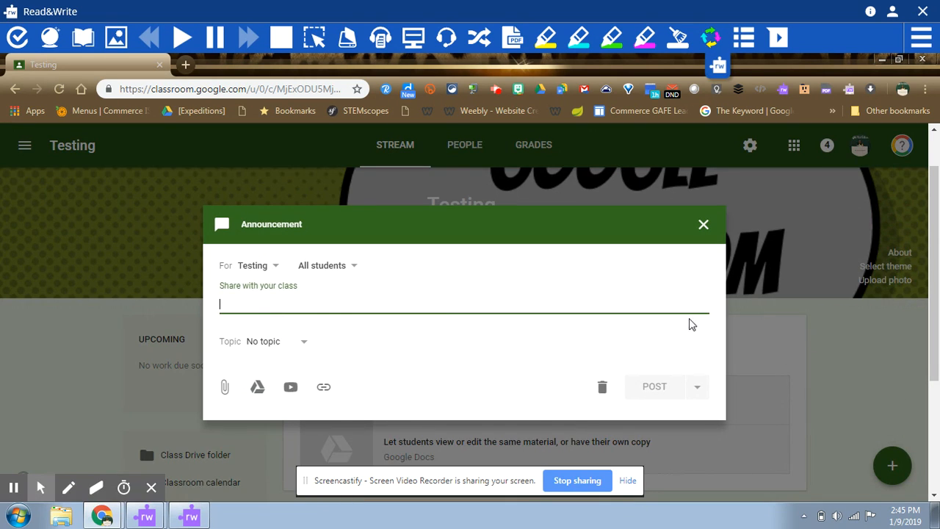
click(702, 225)
Create a new assignment for all students in the Testing class, titled Unit 3 Assessment.
mouse_move(885, 470)
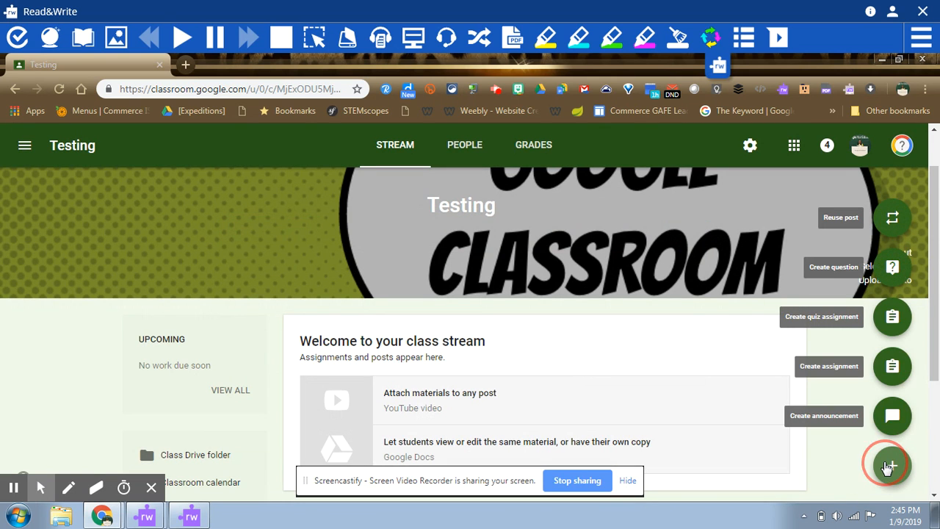
click(889, 370)
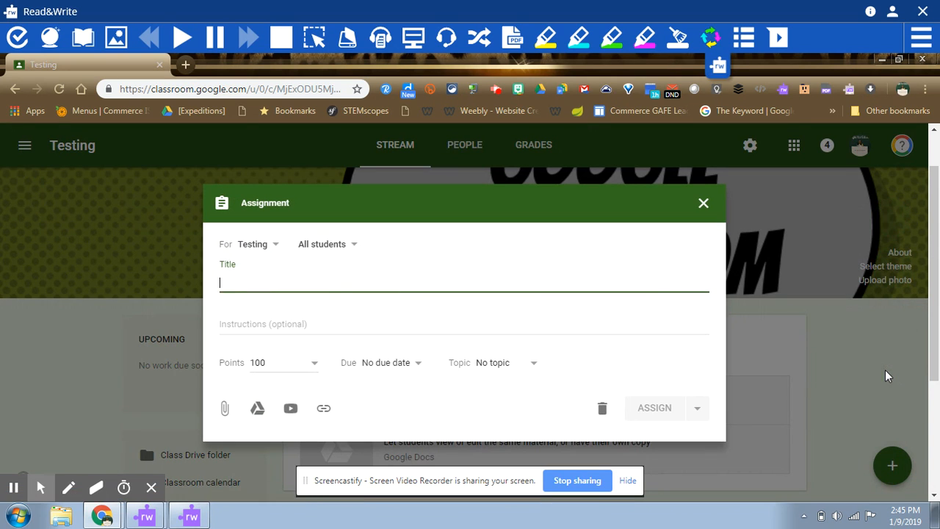
click(343, 249)
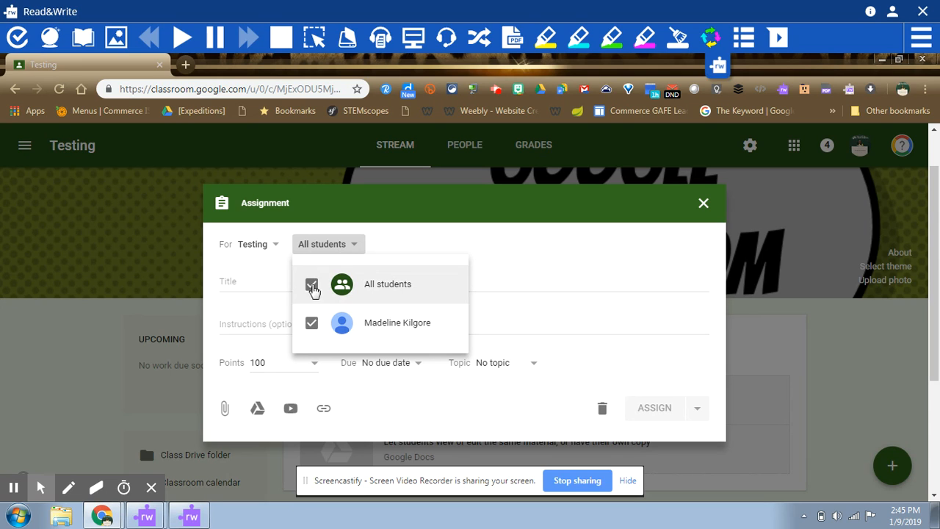
click(387, 248)
click(279, 288)
text(Unit)
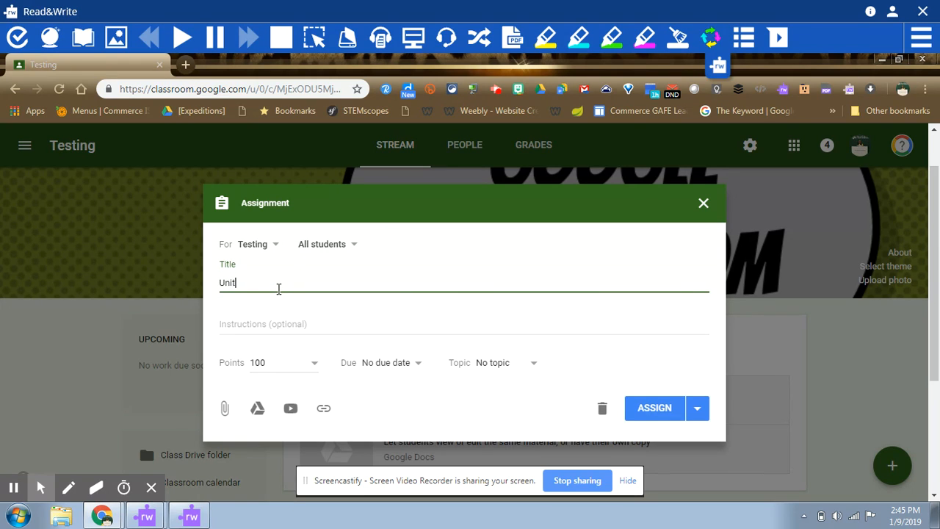
text( 3 Assessment)
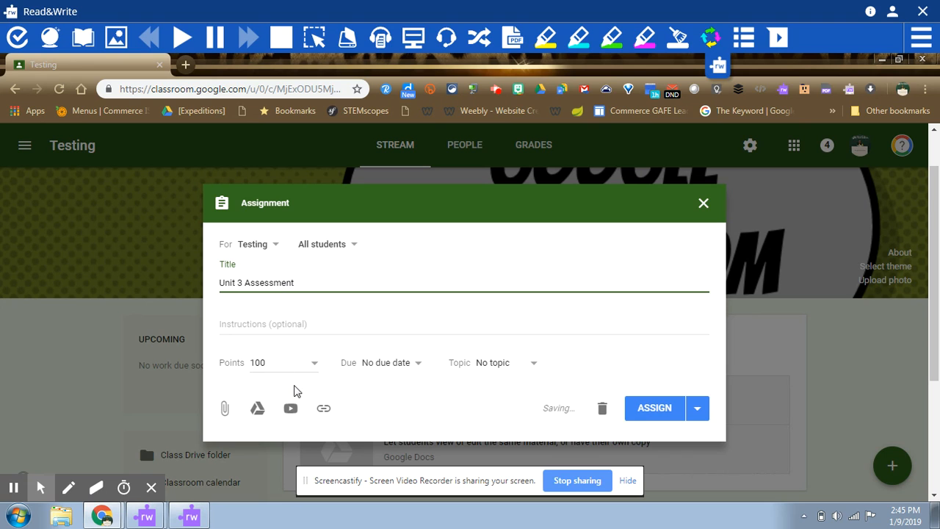
Attach the R&W Testing Test PDF from the computer's Downloads folder to the assignment.
click(224, 408)
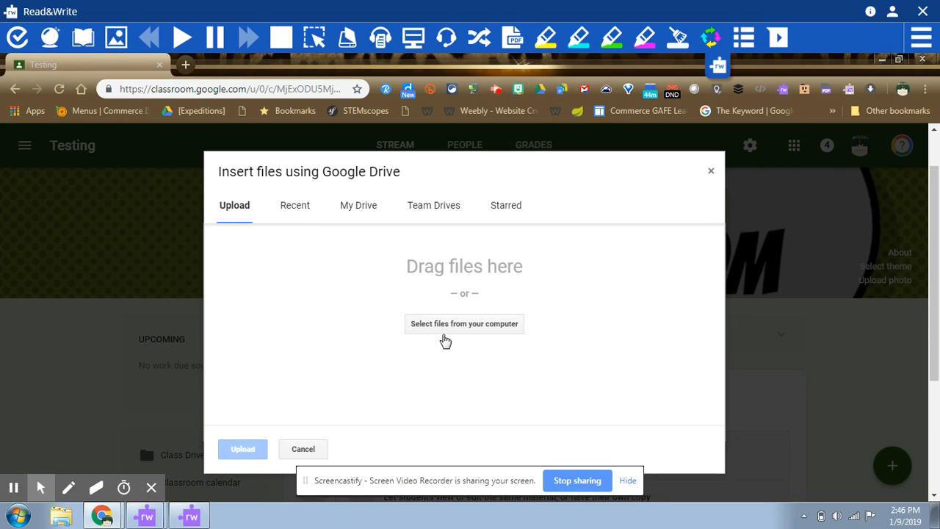
click(444, 326)
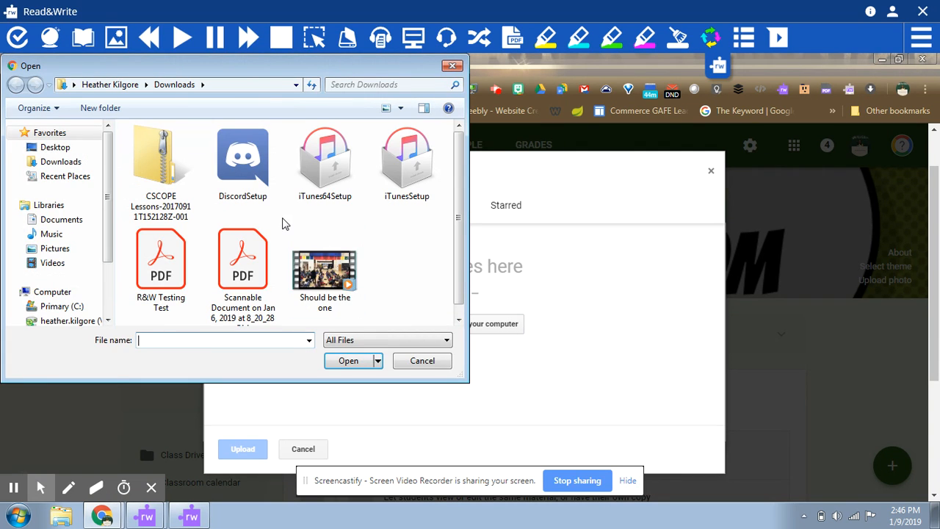
click(159, 279)
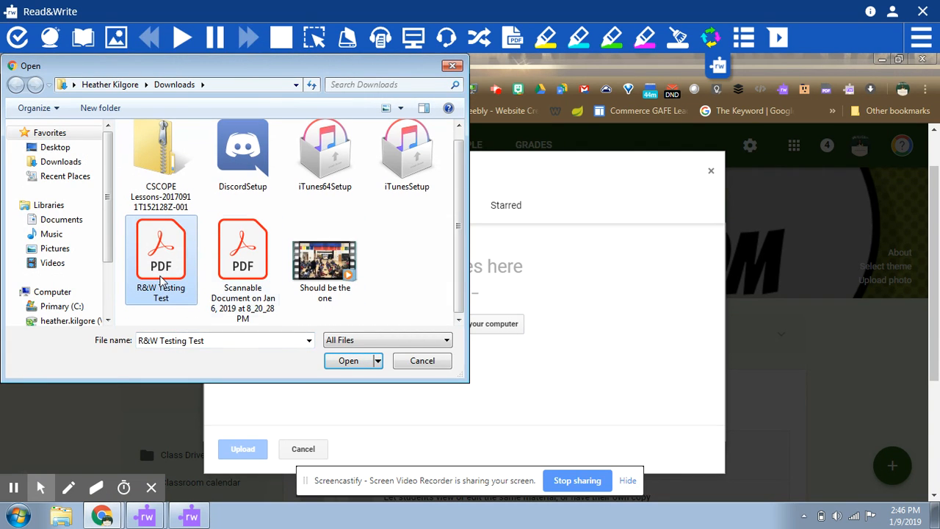
click(365, 361)
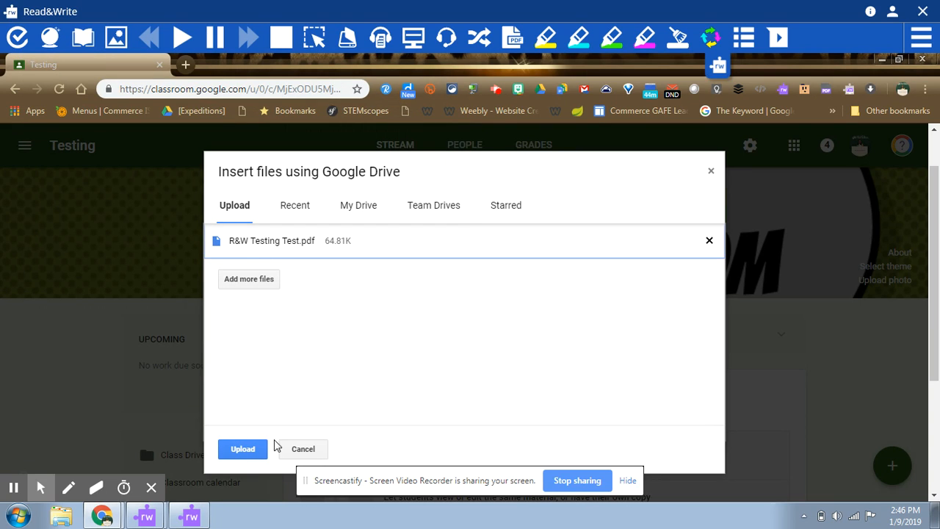
click(249, 454)
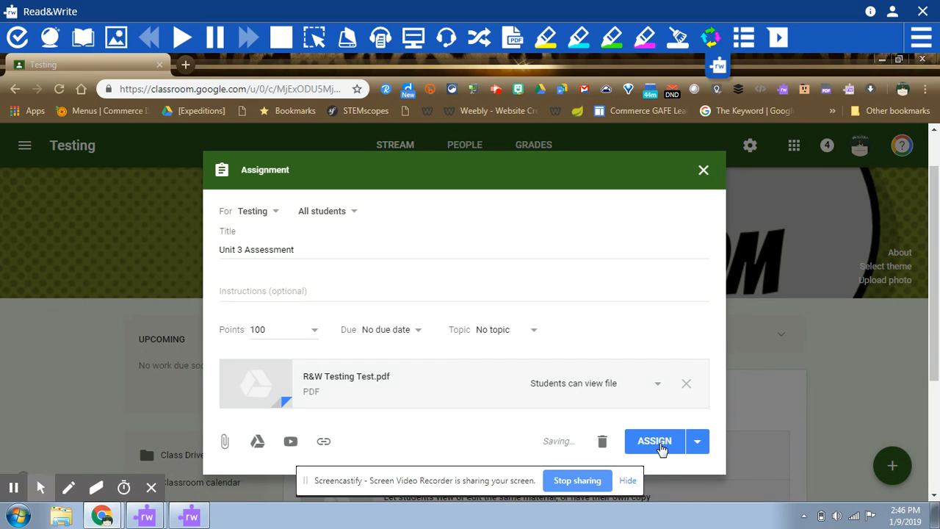
click(697, 440)
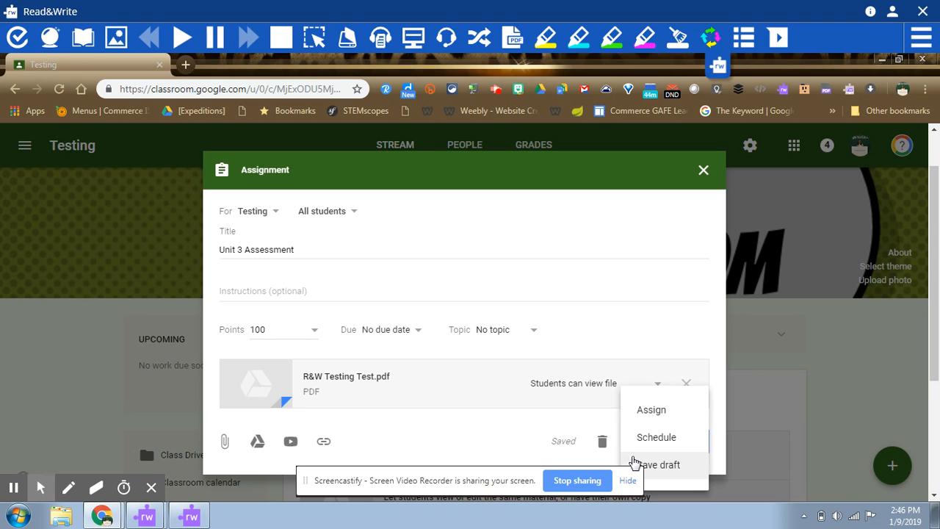
click(627, 481)
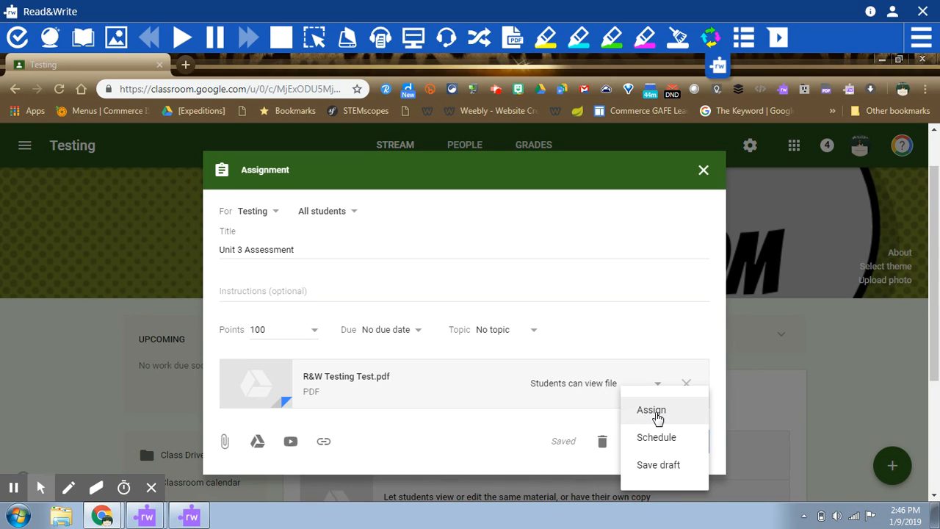
click(656, 439)
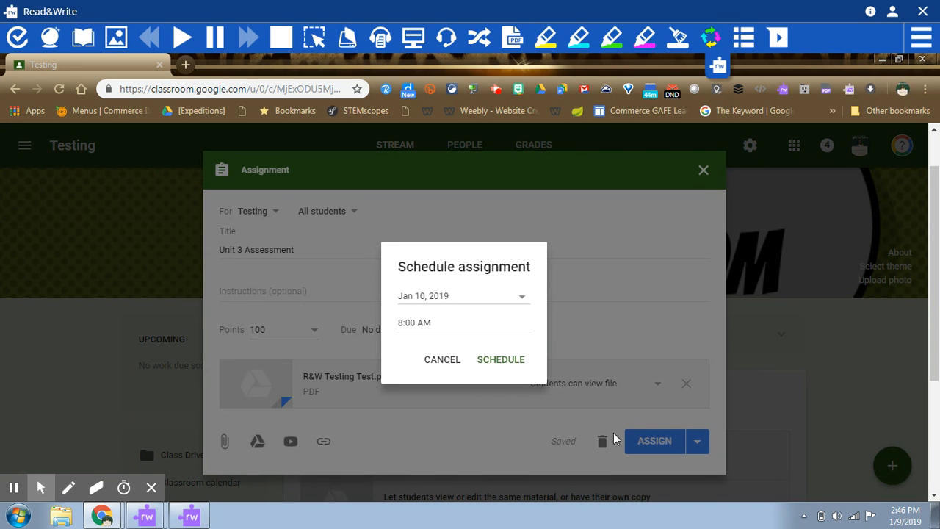
click(444, 360)
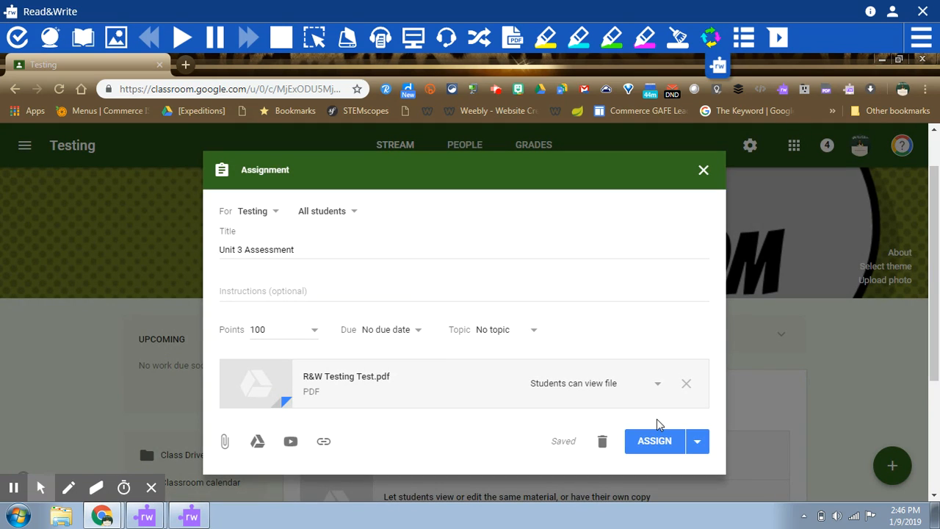
Save the Unit 3 Assessment assignment as a draft, and assign it to the students from the saved posts.
click(698, 443)
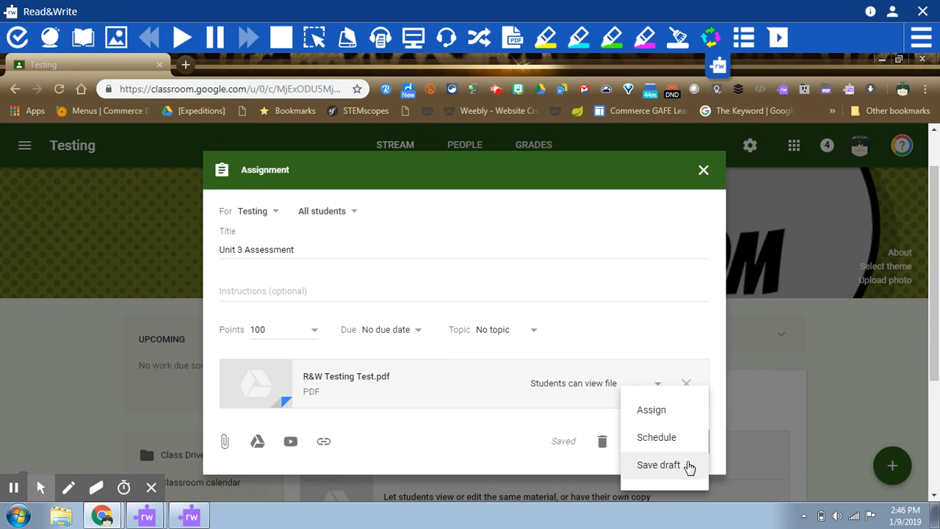
click(688, 465)
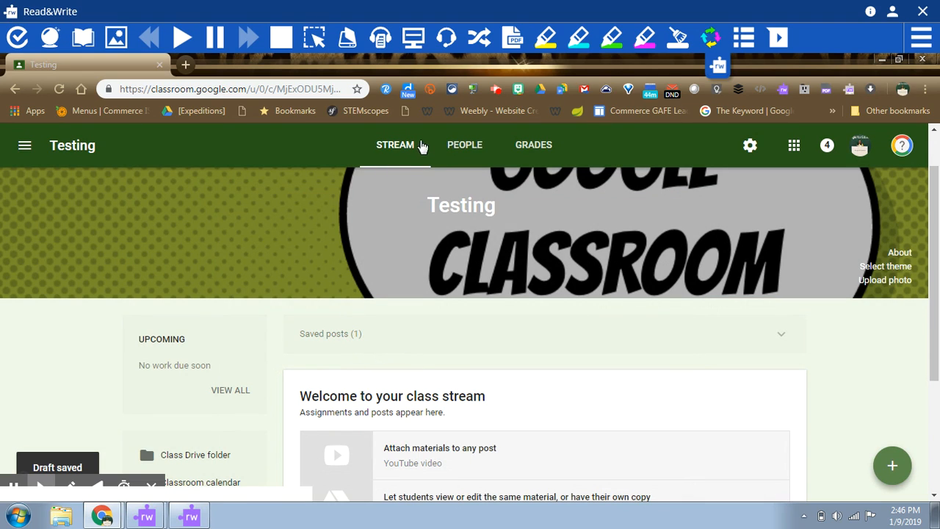
click(334, 342)
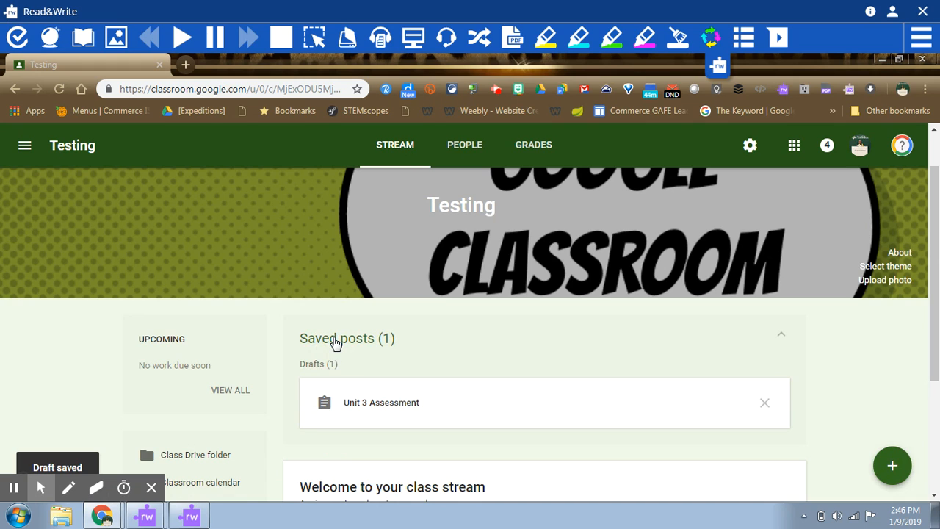
click(357, 411)
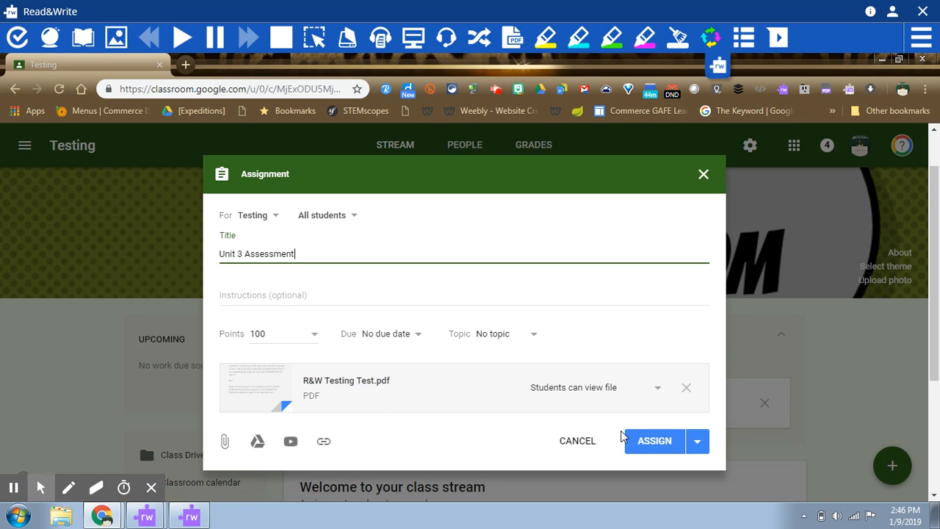
click(646, 443)
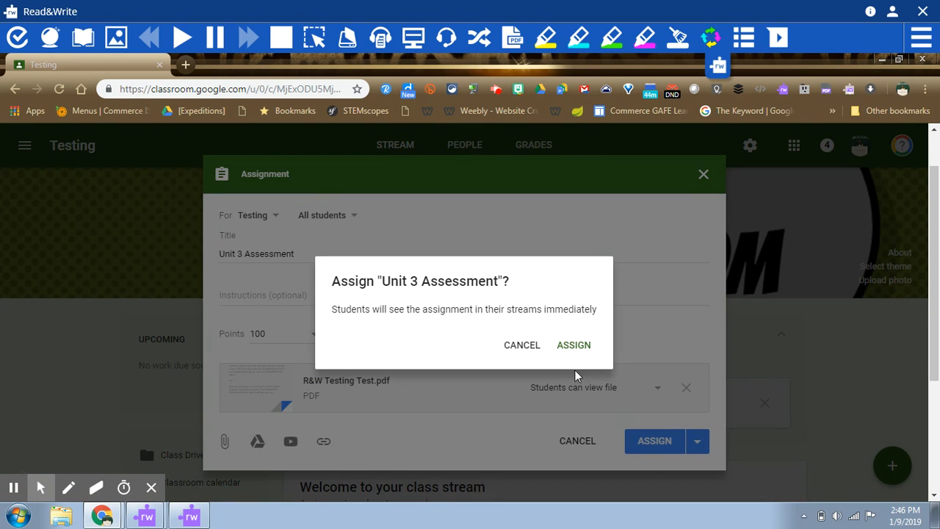
click(576, 346)
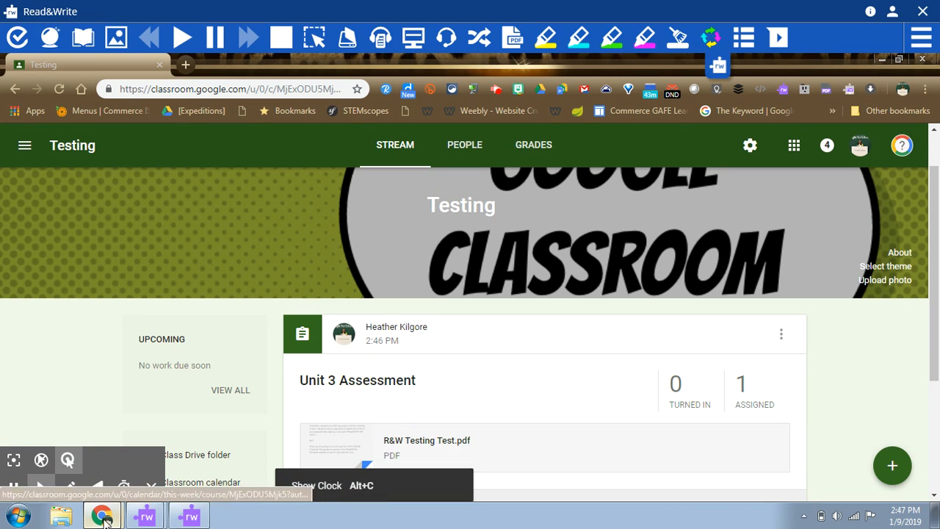
Close the Read&Write toolbar and open a Chrome window under the student's profile.
mouse_move(111, 519)
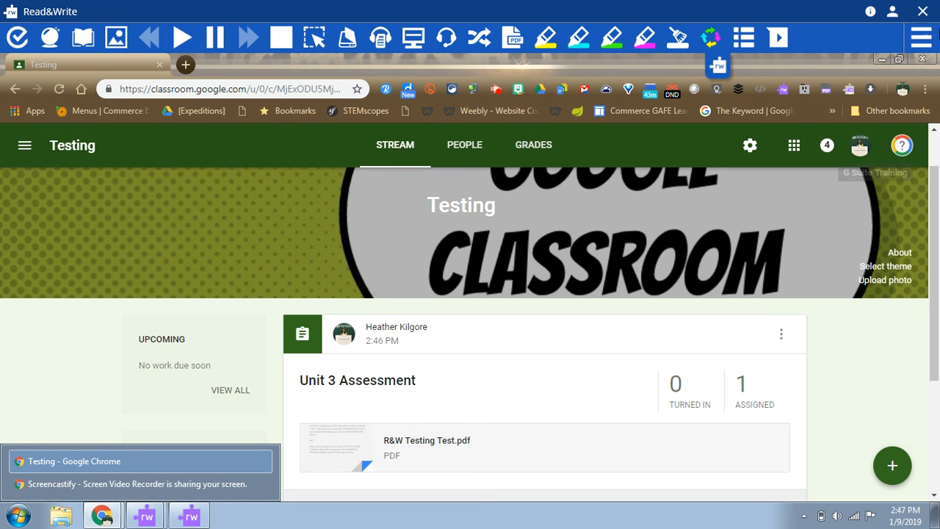
click(922, 13)
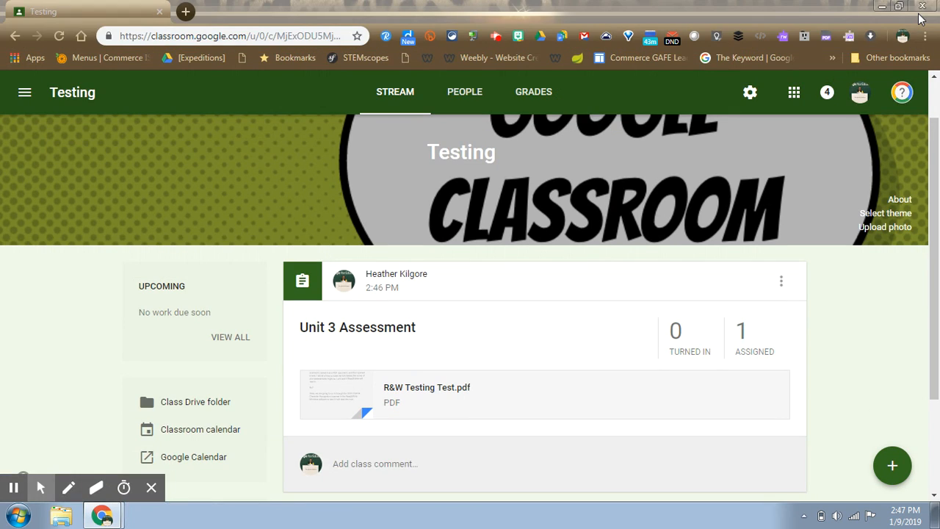
click(900, 37)
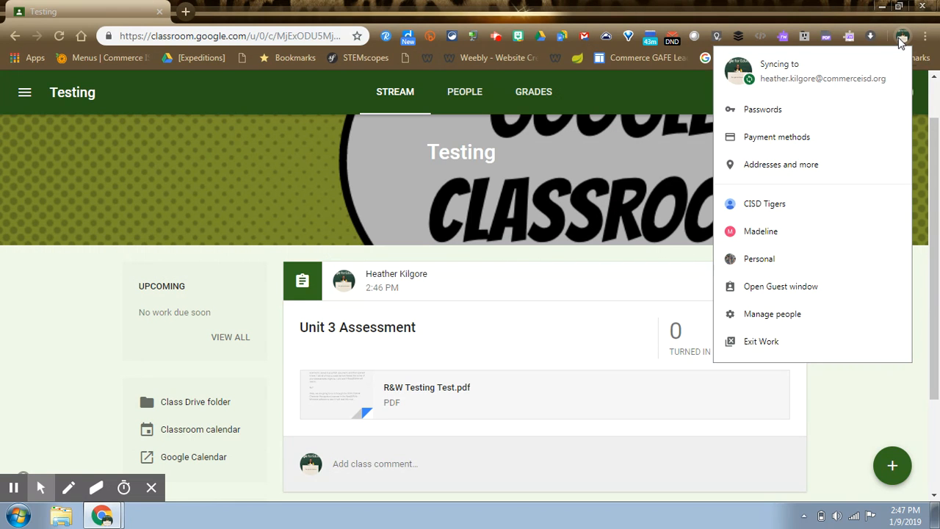
click(766, 234)
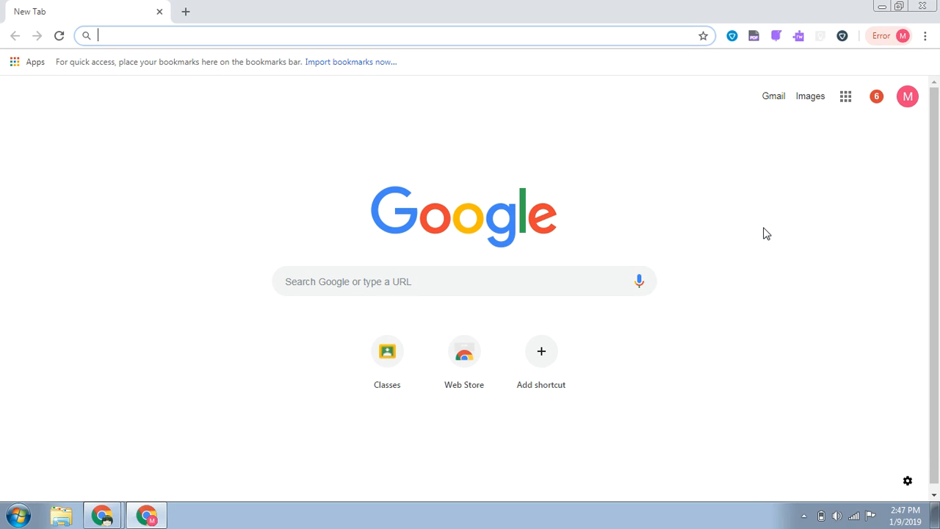
Open the R&W Testing Test PDF from the Unit 3 Assessment post in the student's Testing class, and dismiss the view-only notice.
click(385, 351)
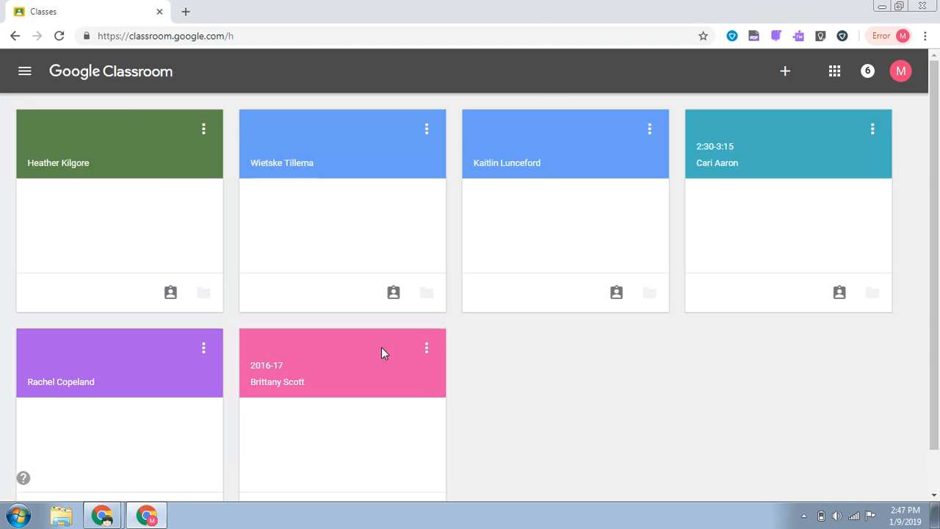
click(56, 129)
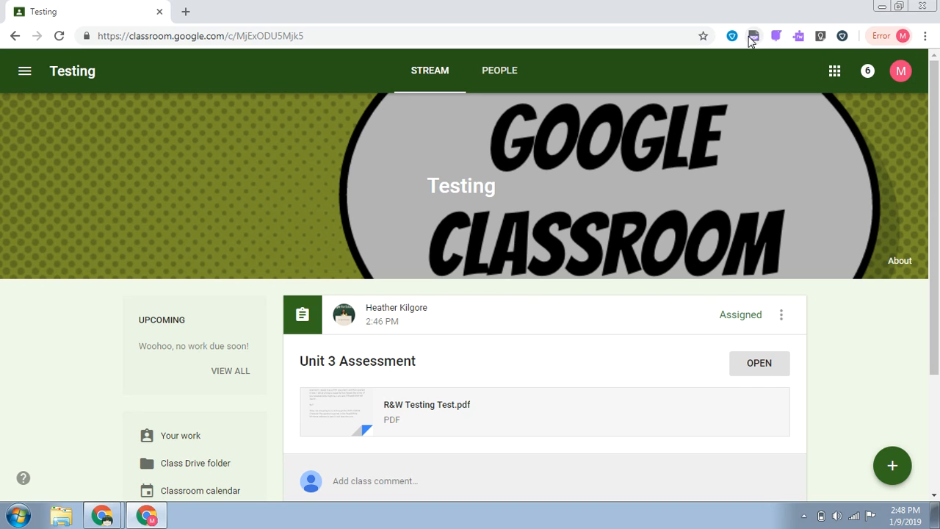
click(412, 410)
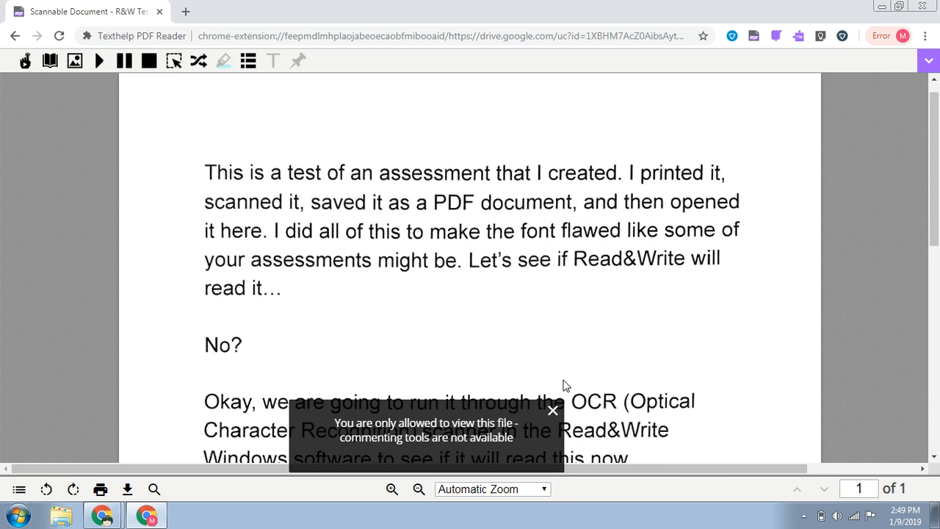
click(554, 416)
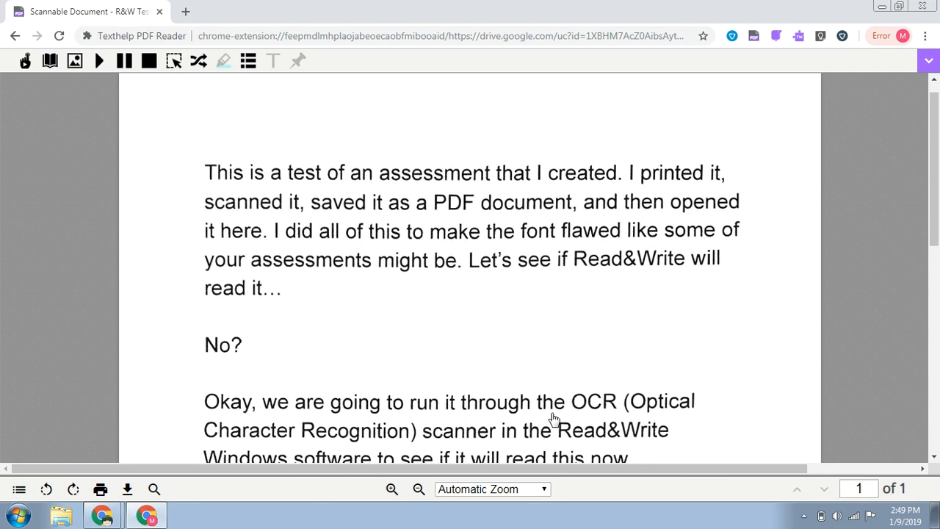
Play the PDF text aloud from its first paragraph with the Texthelp PDF Reader, and stop the playback.
double_click(239, 174)
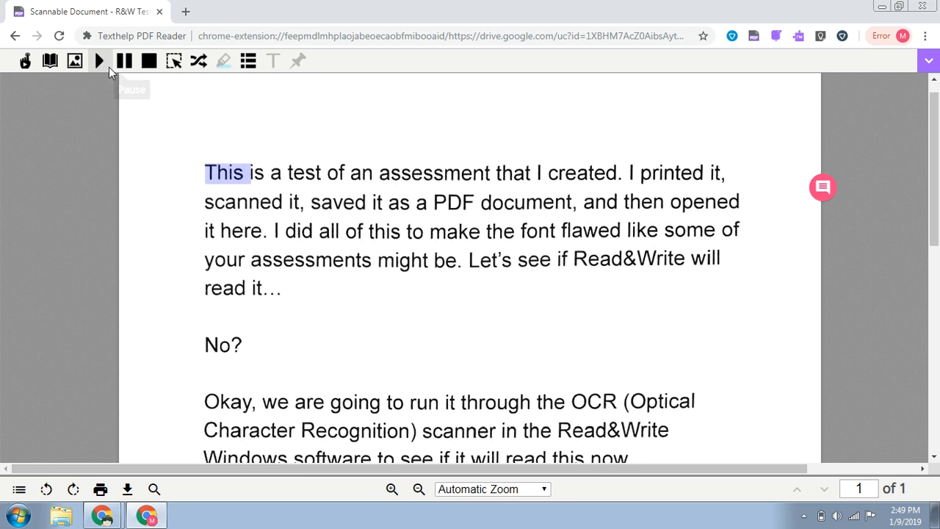
click(99, 62)
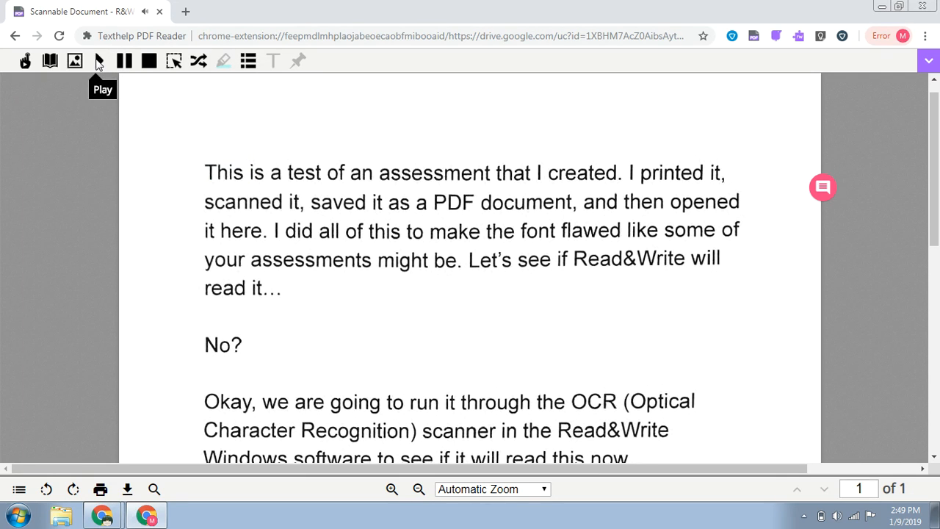
double_click(210, 174)
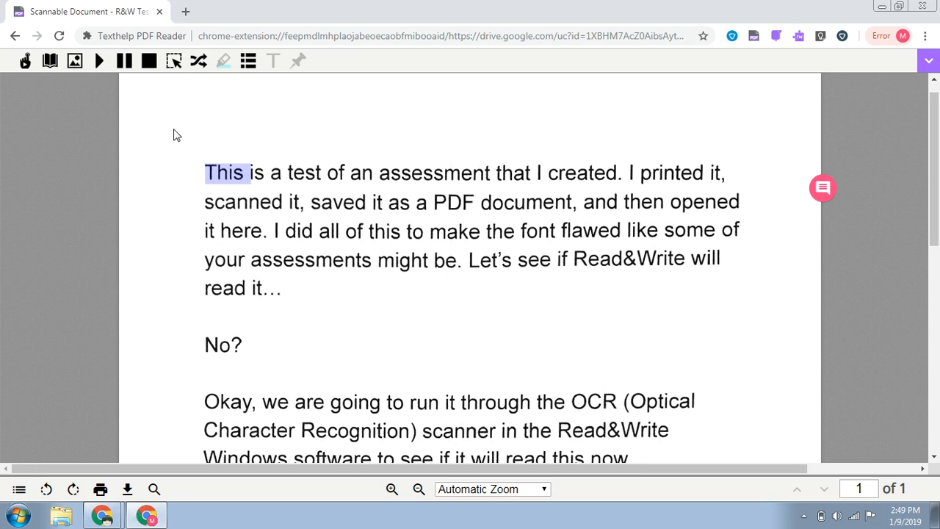
click(232, 245)
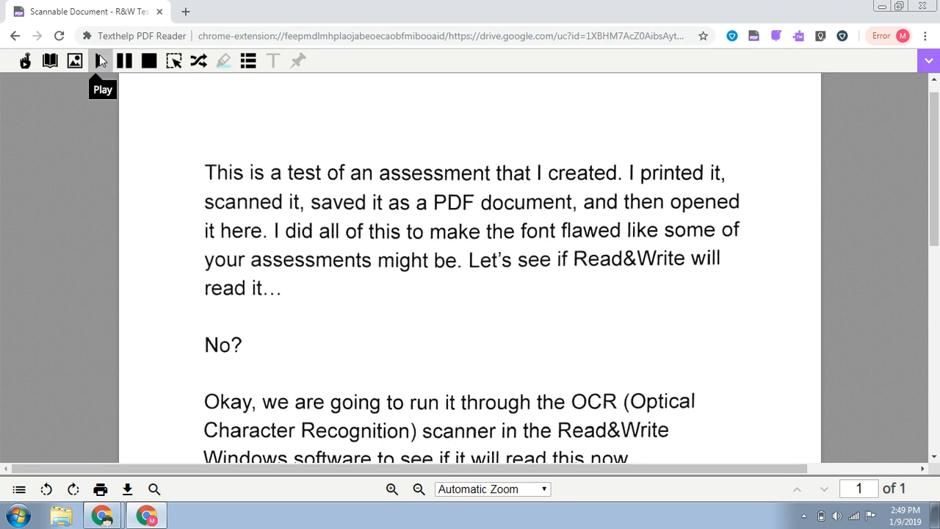
click(100, 55)
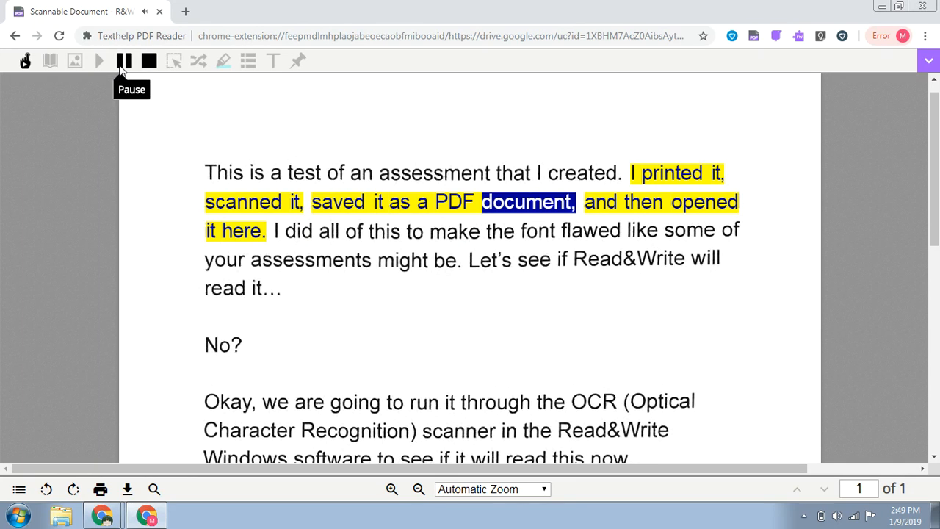
click(150, 63)
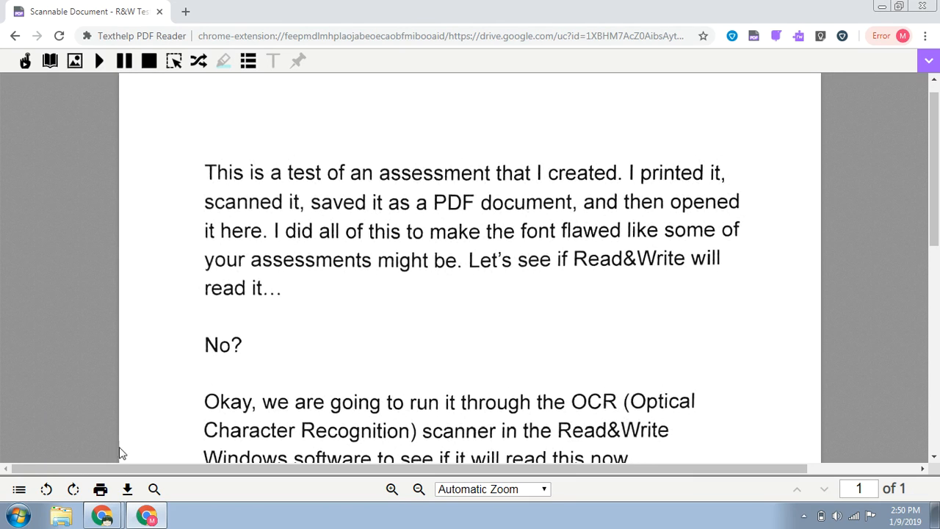
click(105, 517)
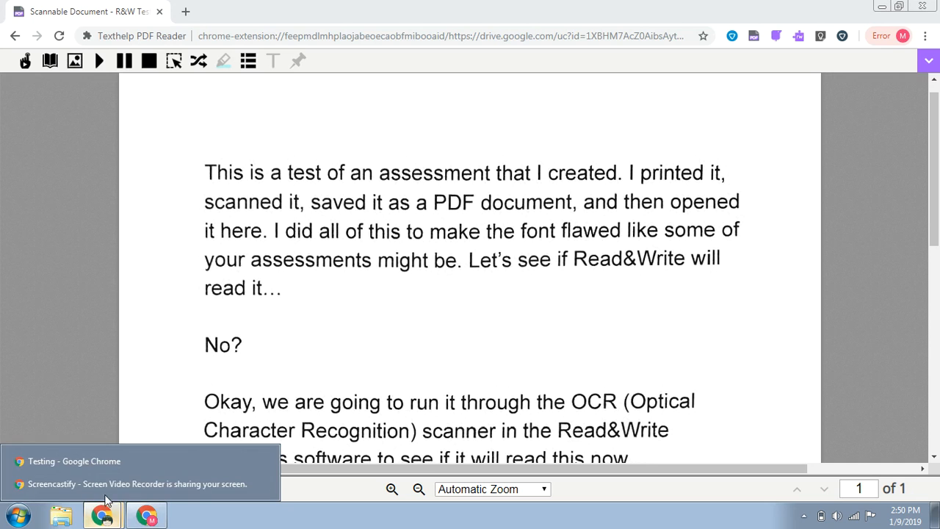
click(106, 477)
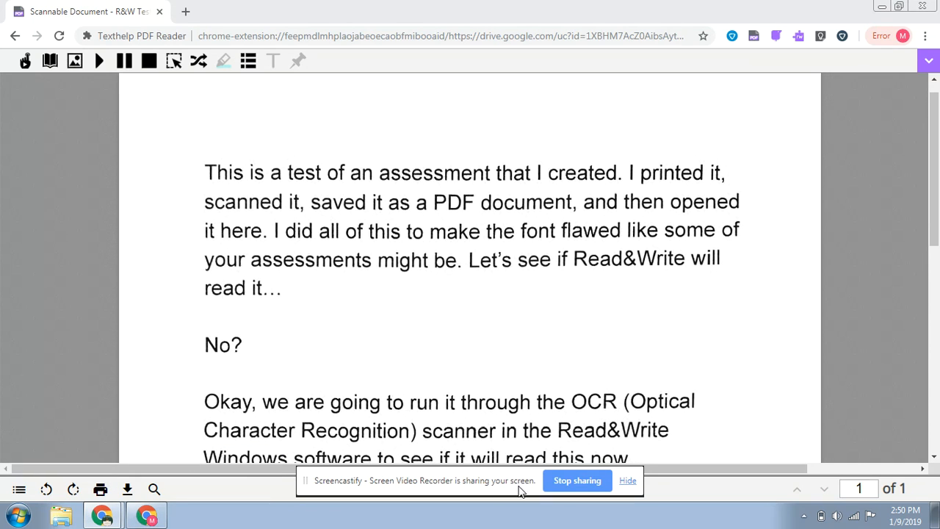